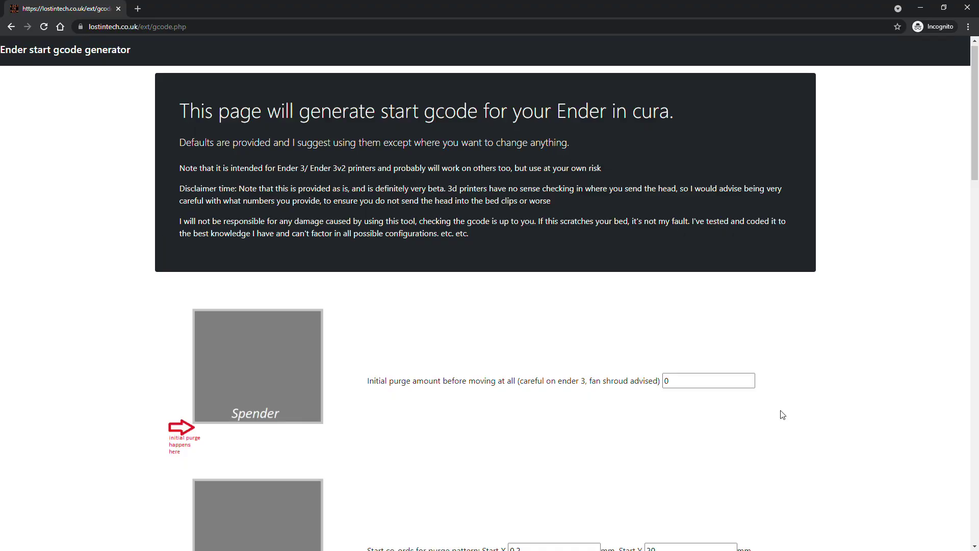
Step: Scroll down the generator form to the Line spacing and Custom Text on LCD fields
{"action": "scroll", "coordinate": [677, 366], "scroll_direction": "down", "scroll_amount": 4}
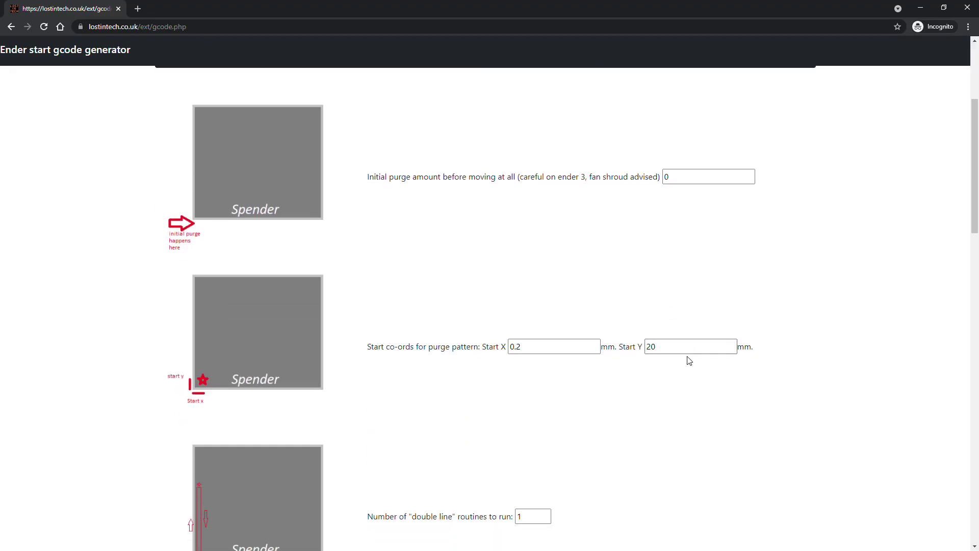
{"action": "scroll", "coordinate": [689, 360], "scroll_direction": "down", "scroll_amount": 10}
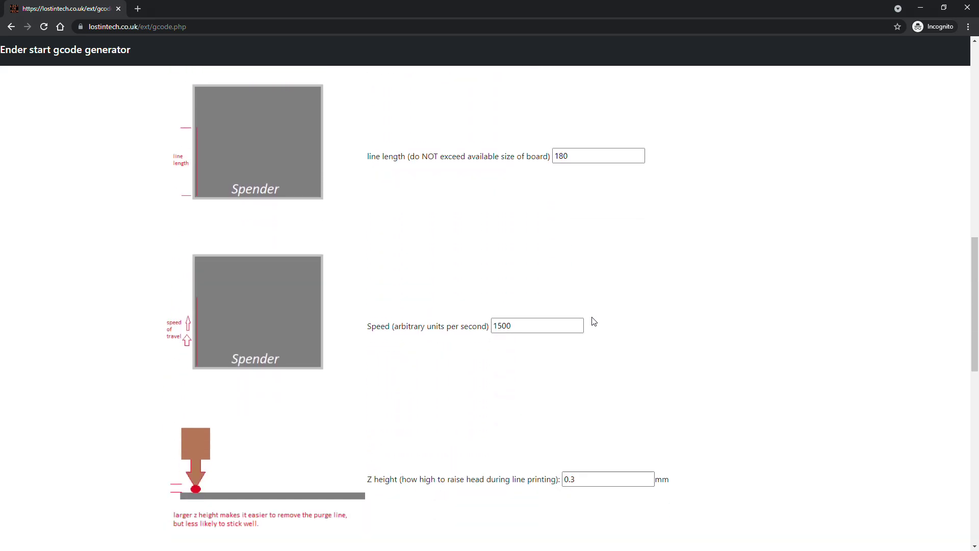
{"action": "scroll", "coordinate": [594, 322], "scroll_direction": "down", "scroll_amount": 12}
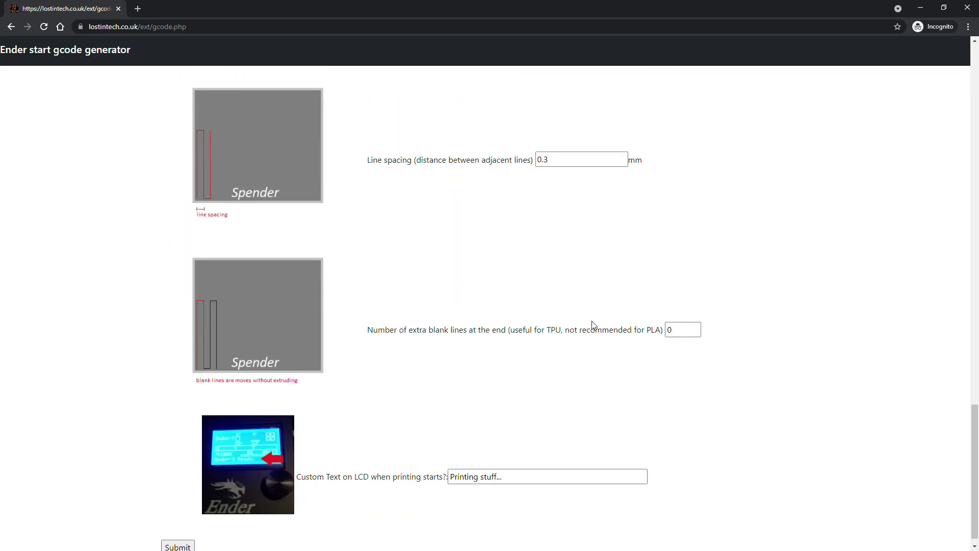
{"action": "scroll", "coordinate": [593, 324], "scroll_direction": "down", "scroll_amount": 1}
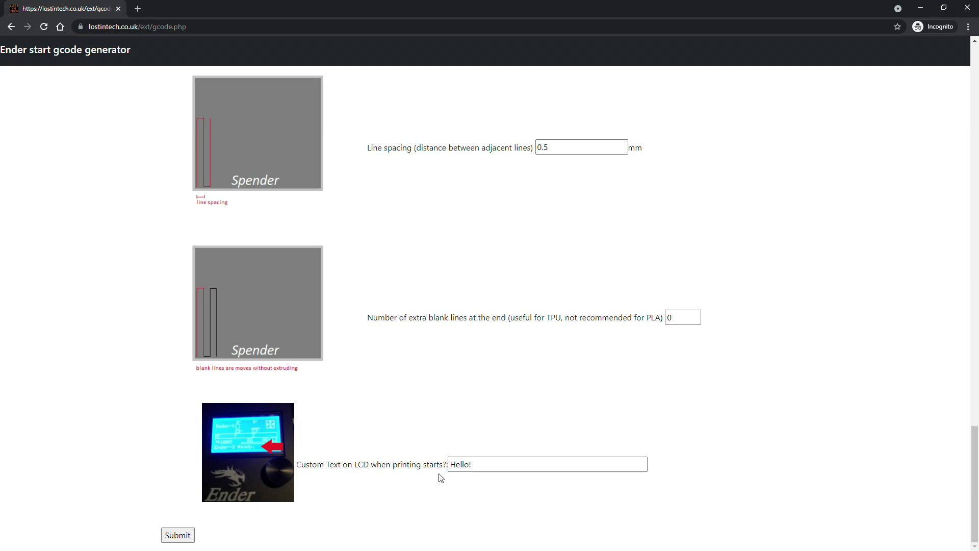
Step: Replace 'Hello' in the LCD message with 'like and subscribe!'
{"action": "left_click", "coordinate": [448, 463]}
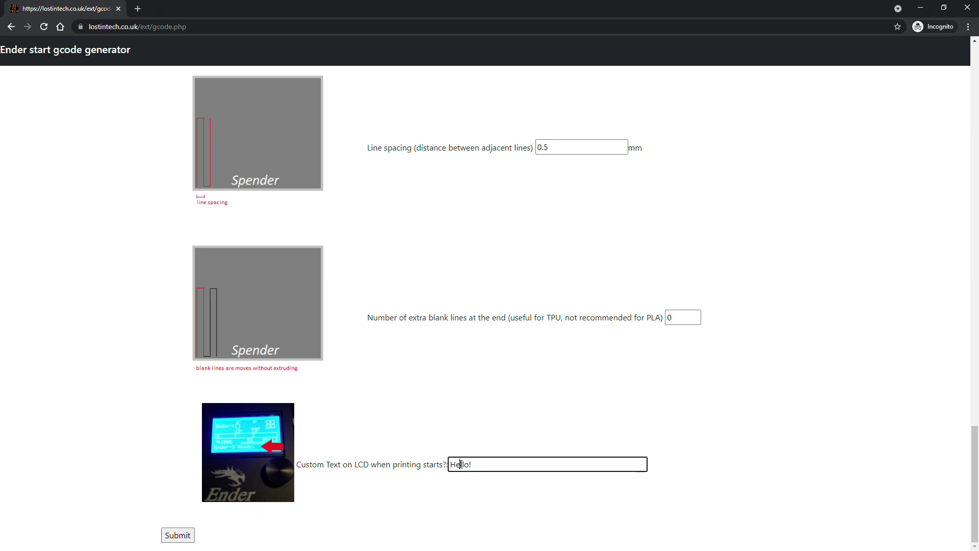
{"action": "double_click", "coordinate": [458, 464]}
{"action": "type", "text": "like and subscribe!"}
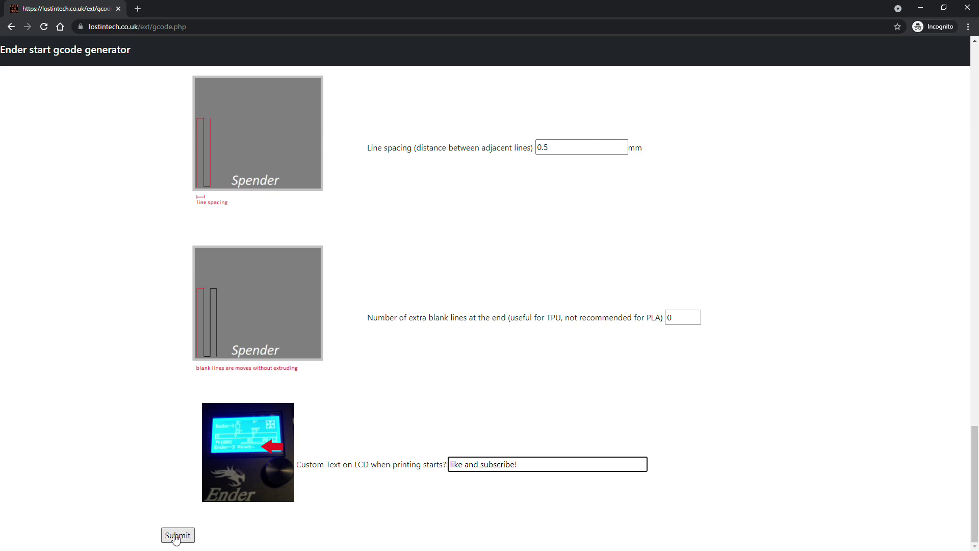
Step: Change the purge line Z height from 0.3 to 0.4 mm
{"action": "scroll", "coordinate": [655, 356], "scroll_direction": "up", "scroll_amount": 10}
{"action": "scroll", "coordinate": [694, 365], "scroll_direction": "down", "scroll_amount": 1}
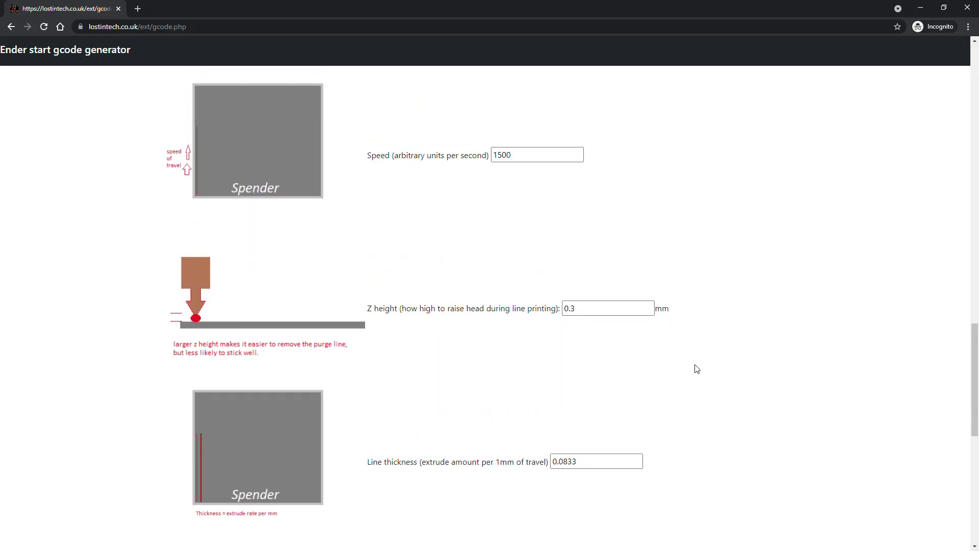
{"action": "left_click_drag", "start_coordinate": [571, 308], "coordinate": [576, 307]}
{"action": "left_click", "coordinate": [615, 342]}
Step: Change the line thickness from 0.0833 to 0.09
{"action": "scroll", "coordinate": [545, 358], "scroll_direction": "down", "scroll_amount": 1}
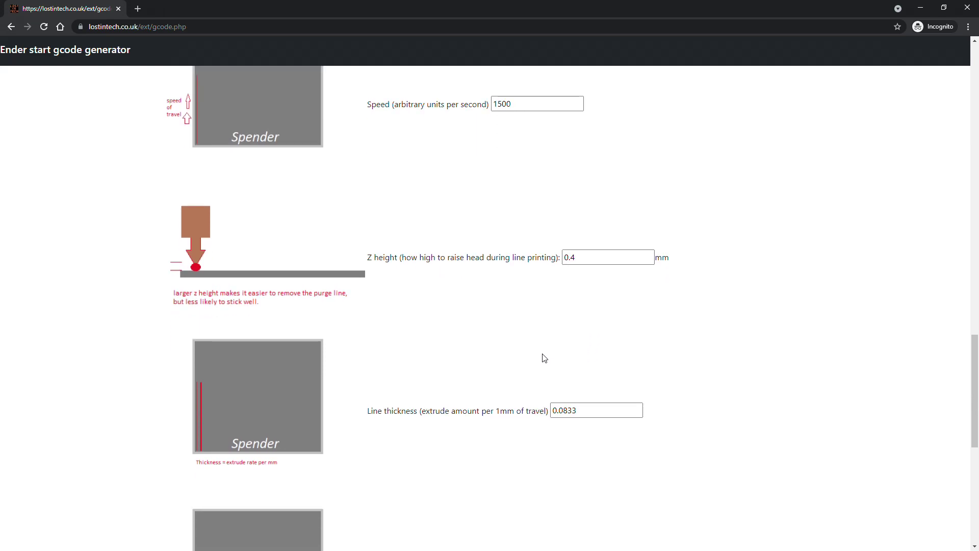
{"action": "left_click", "coordinate": [568, 410]}
{"action": "left_click_drag", "start_coordinate": [571, 410], "coordinate": [579, 410]}
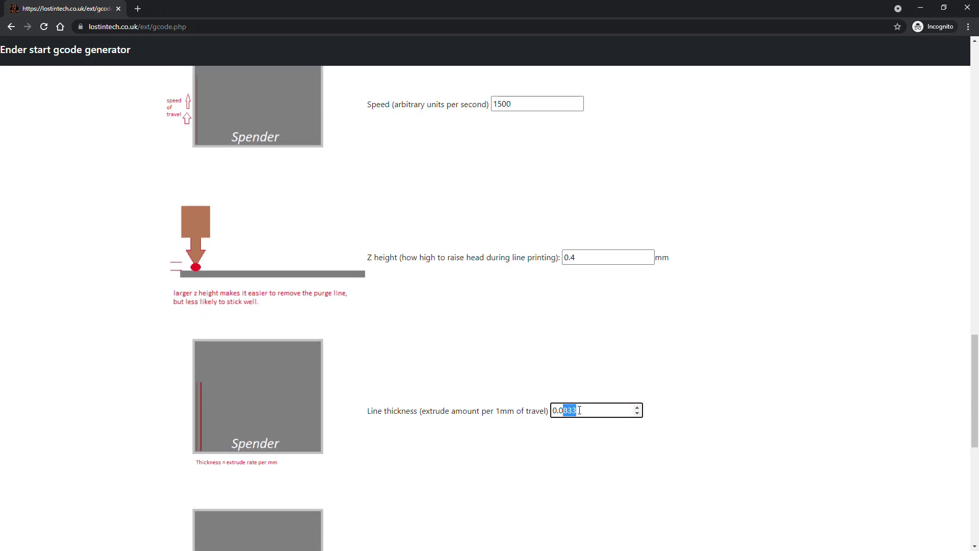
{"action": "type", "text": "9"}
{"action": "left_click", "coordinate": [541, 443]}
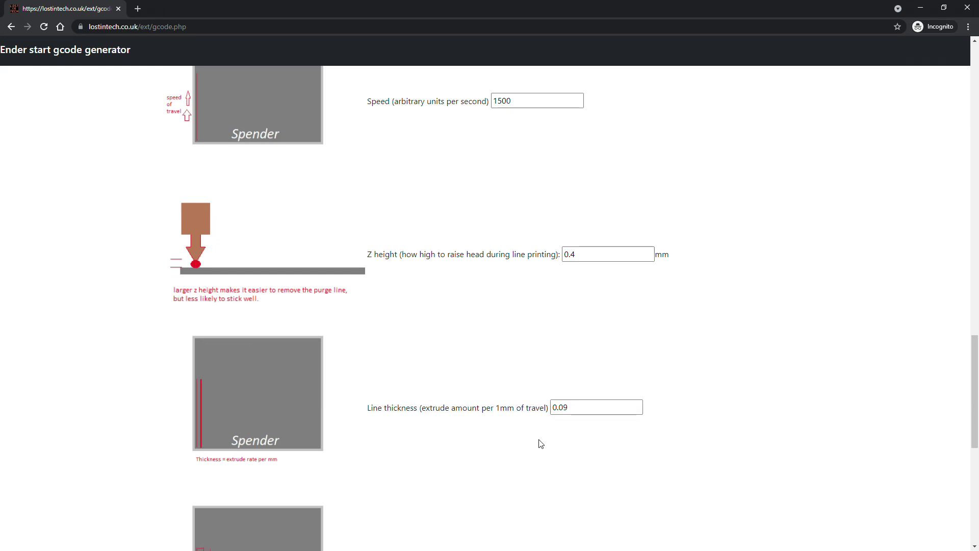
Step: Scroll down to the Line spacing field and begin editing its value
{"action": "scroll", "coordinate": [541, 443], "scroll_direction": "down", "scroll_amount": 4}
{"action": "scroll", "coordinate": [474, 422], "scroll_direction": "down", "scroll_amount": 1}
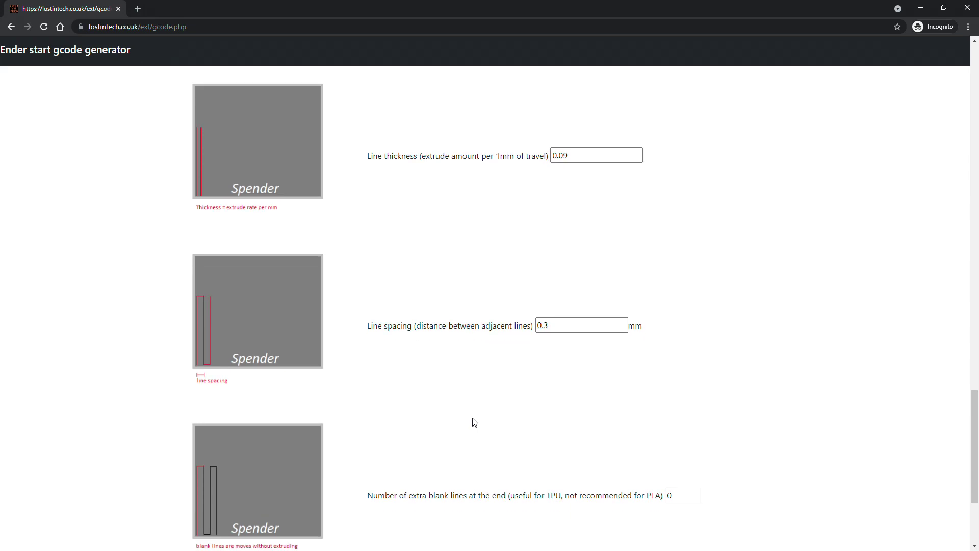
{"action": "left_click", "coordinate": [549, 324]}
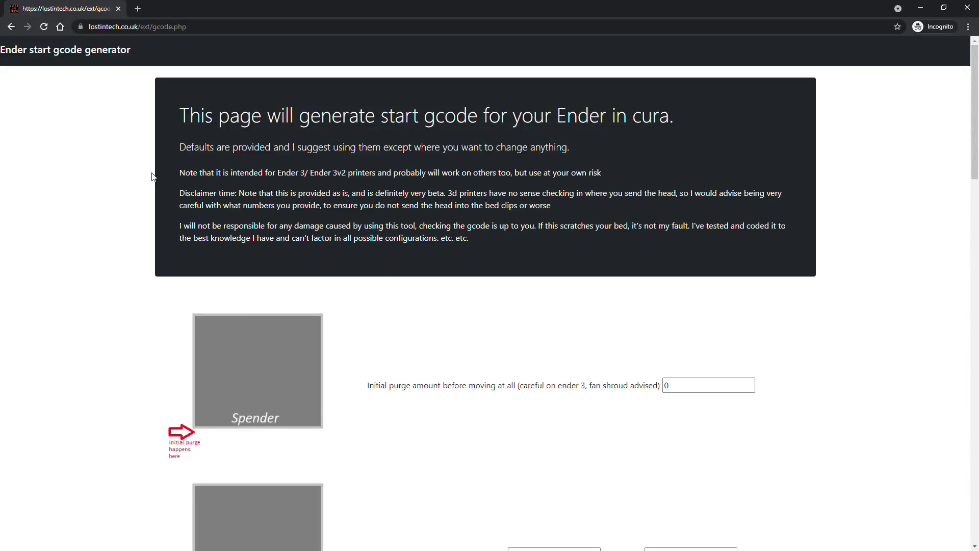
{"action": "left_click_drag", "start_coordinate": [180, 148], "coordinate": [577, 148]}
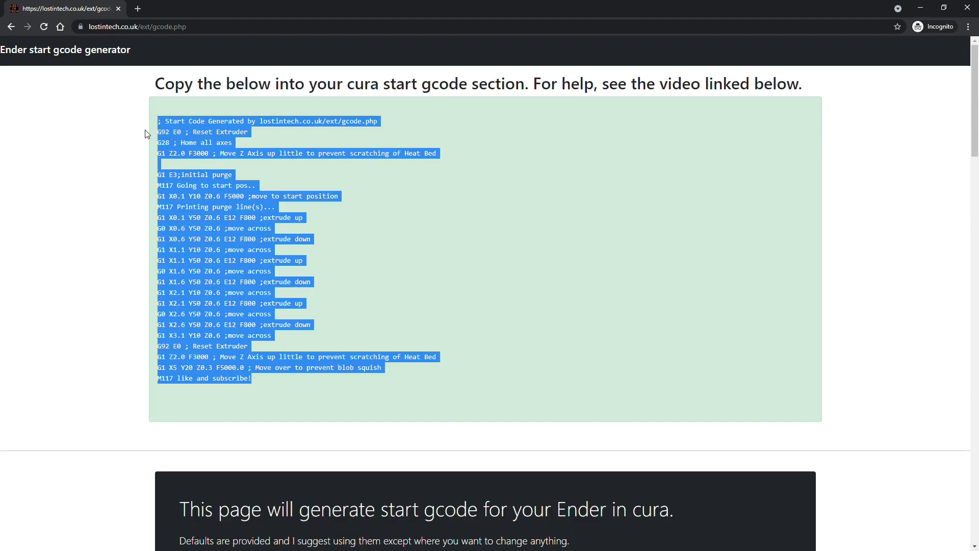
Step: Copy the selected generated start gcode with the right-click Copy option
{"action": "right_click", "coordinate": [192, 197]}
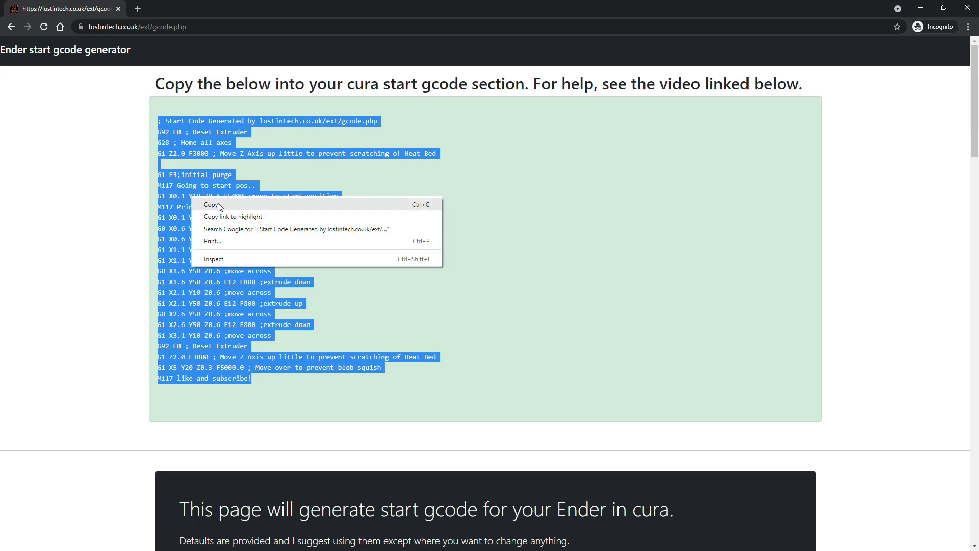
{"action": "left_click", "coordinate": [219, 205]}
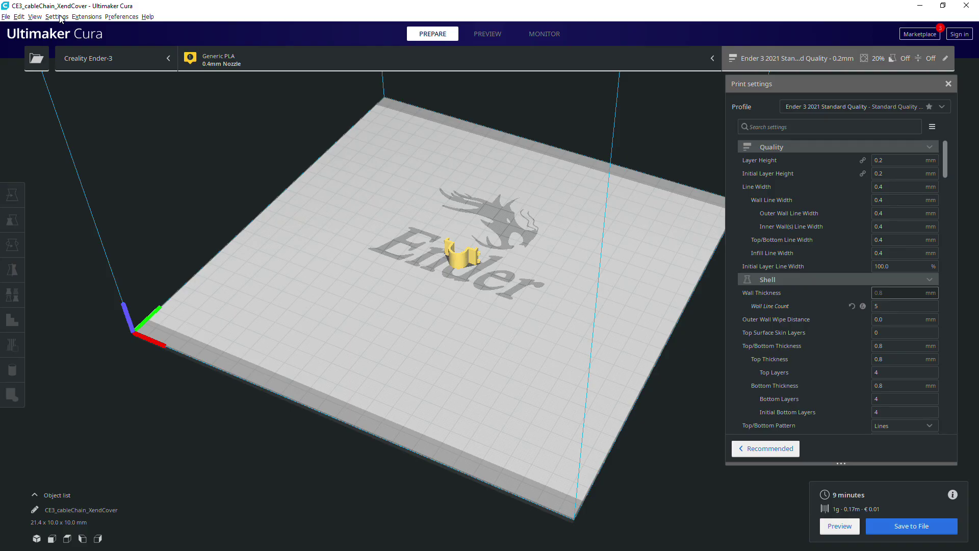
Step: Open Machine Settings for the Creality Ender-3 and enlarge the dialog
{"action": "left_click", "coordinate": [58, 17]}
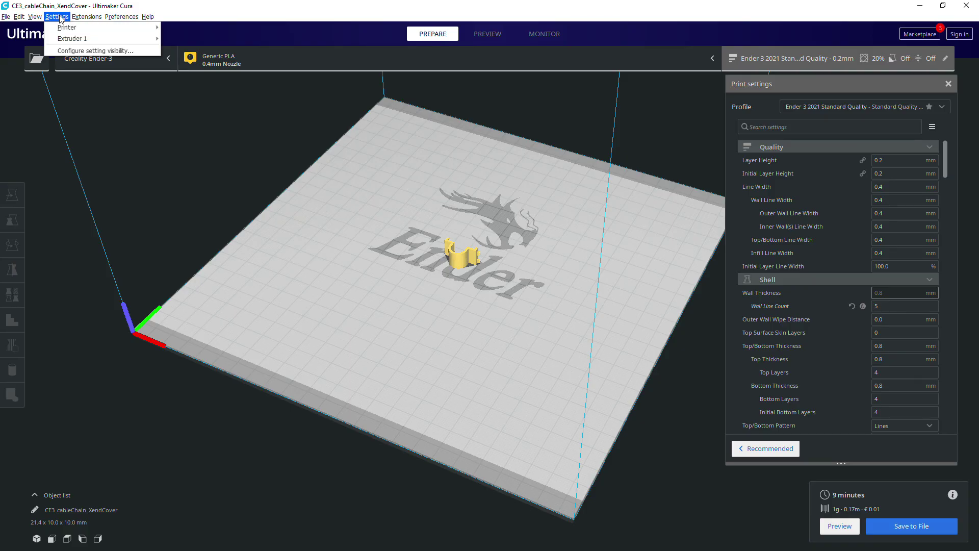
{"action": "mouse_move", "coordinate": [102, 27]}
{"action": "left_click", "coordinate": [224, 119]}
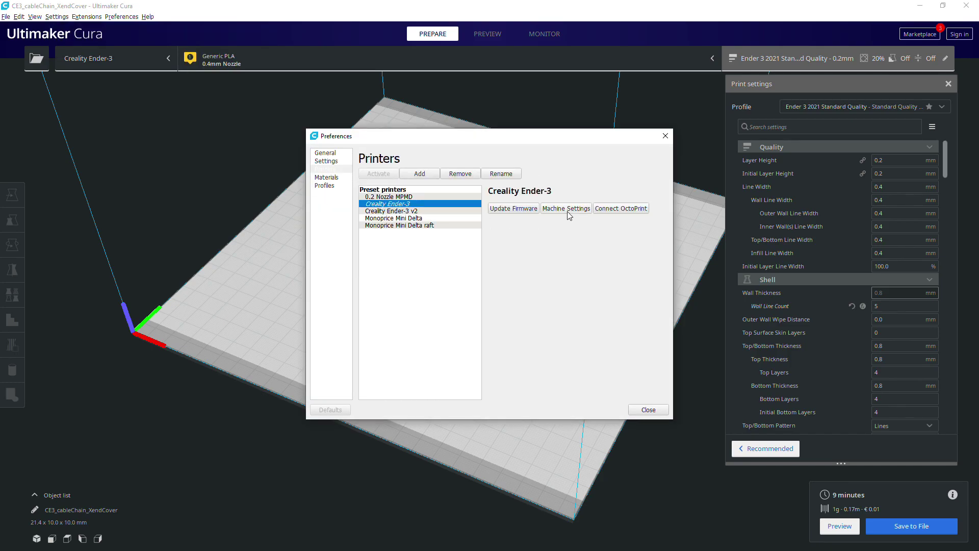
{"action": "left_click", "coordinate": [565, 210]}
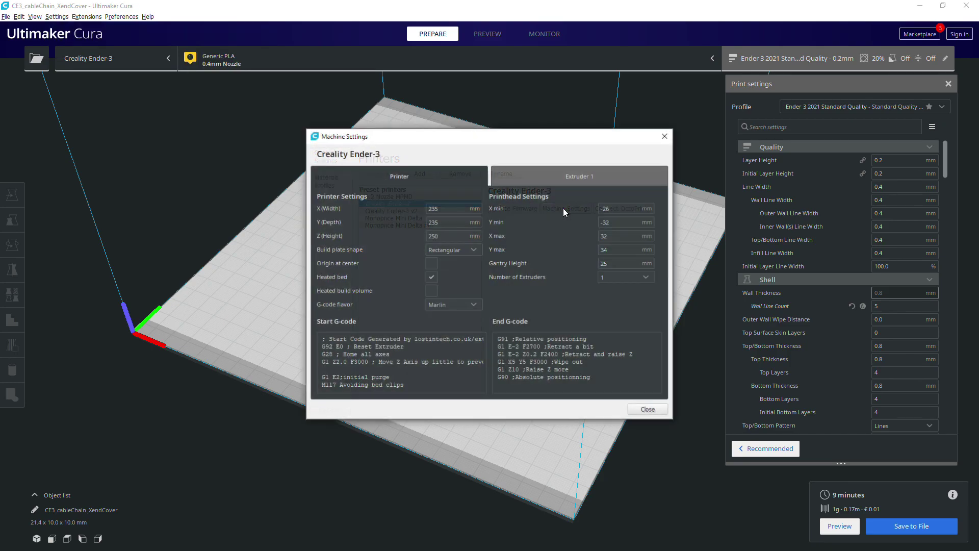
{"action": "left_click_drag", "start_coordinate": [507, 146], "coordinate": [428, 68]}
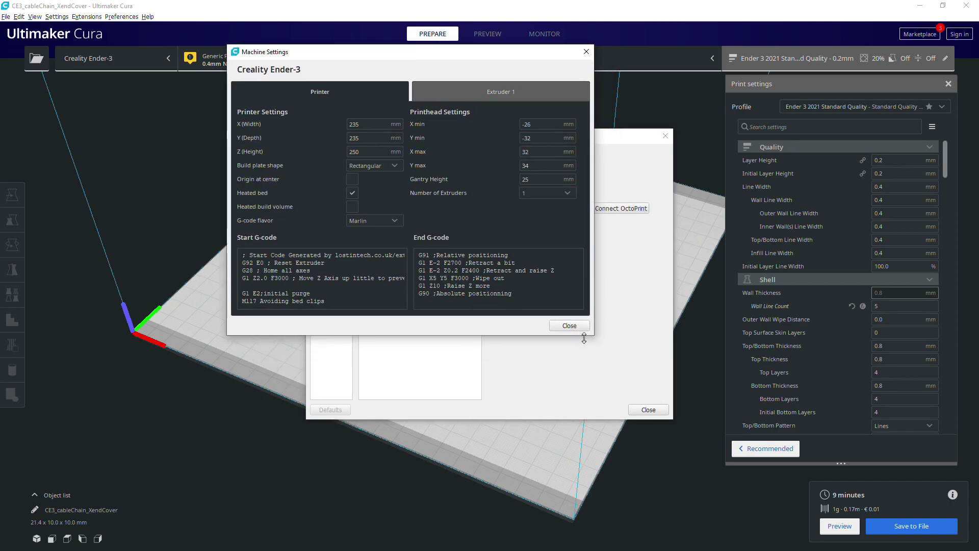
{"action": "left_click_drag", "start_coordinate": [594, 335], "coordinate": [816, 500]}
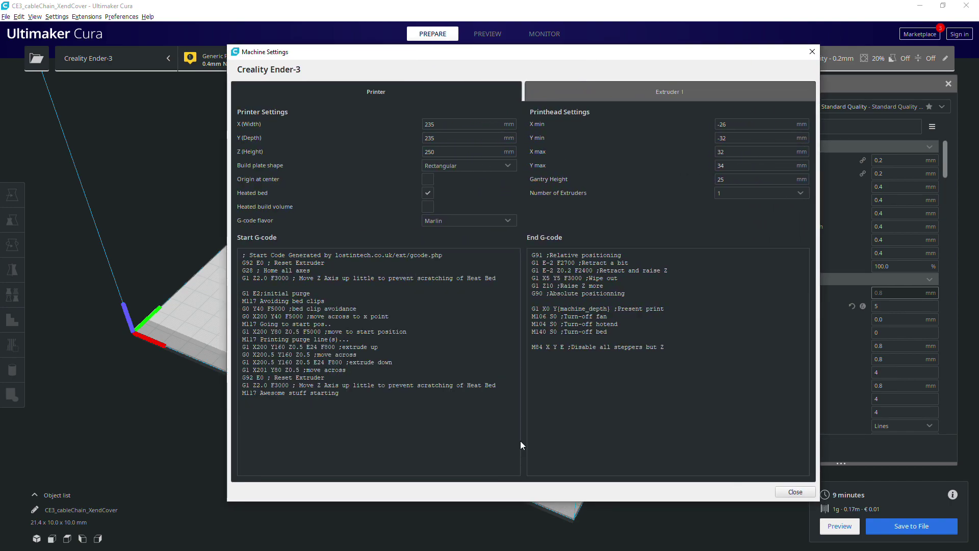
Step: Replace the existing Start G-code with the pasted purge-line code and close the dialog
{"action": "left_click_drag", "start_coordinate": [518, 445], "coordinate": [160, 243]}
{"action": "key", "text": "ctrl+v"}
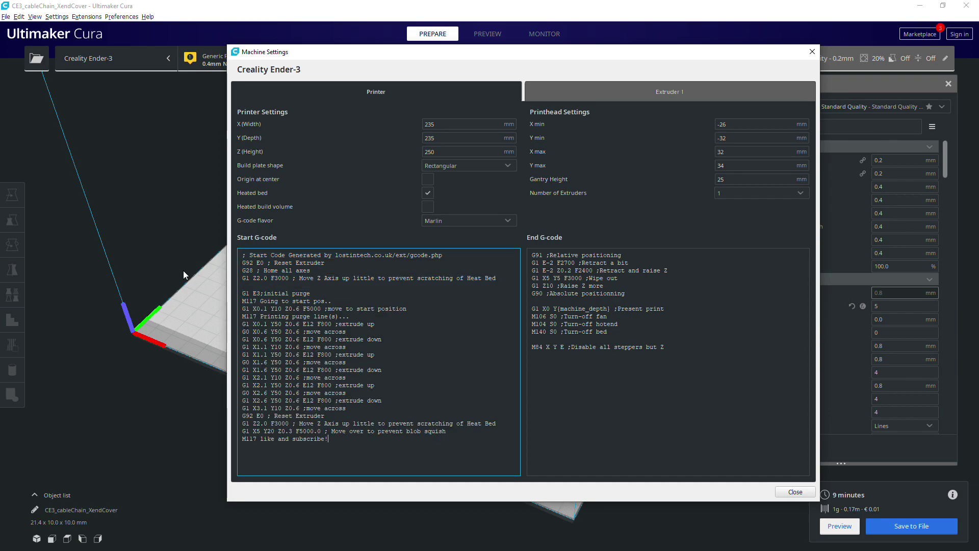
{"action": "left_click", "coordinate": [795, 491]}
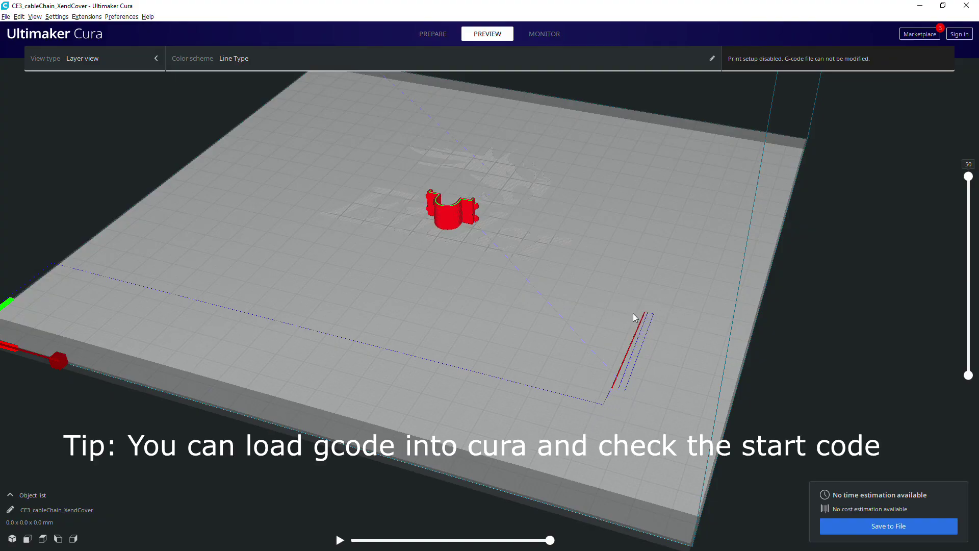
Step: Show only layer 1, rewind the simulation to its start, and orbit to inspect the purge lines
{"action": "left_click_drag", "start_coordinate": [968, 177], "coordinate": [968, 361]}
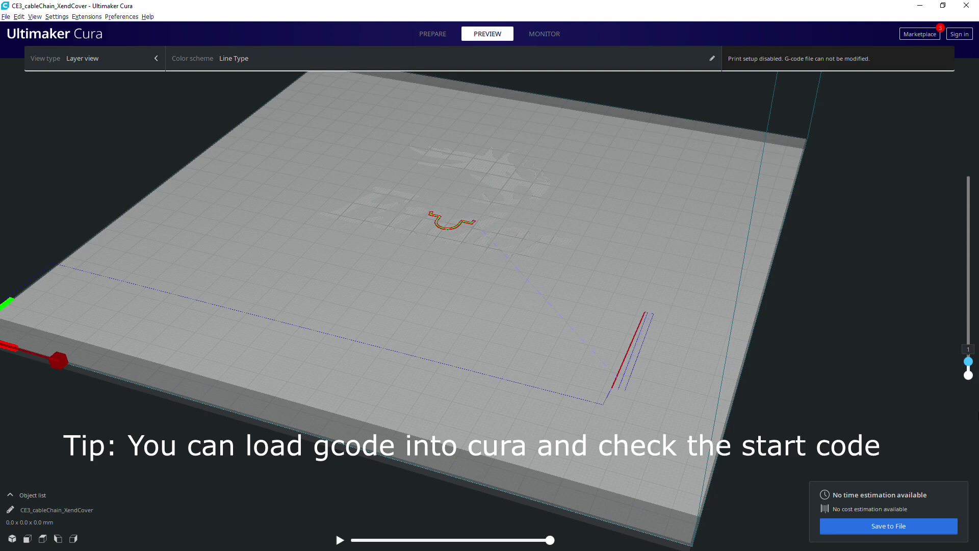
{"action": "left_click_drag", "start_coordinate": [550, 540], "coordinate": [373, 547]}
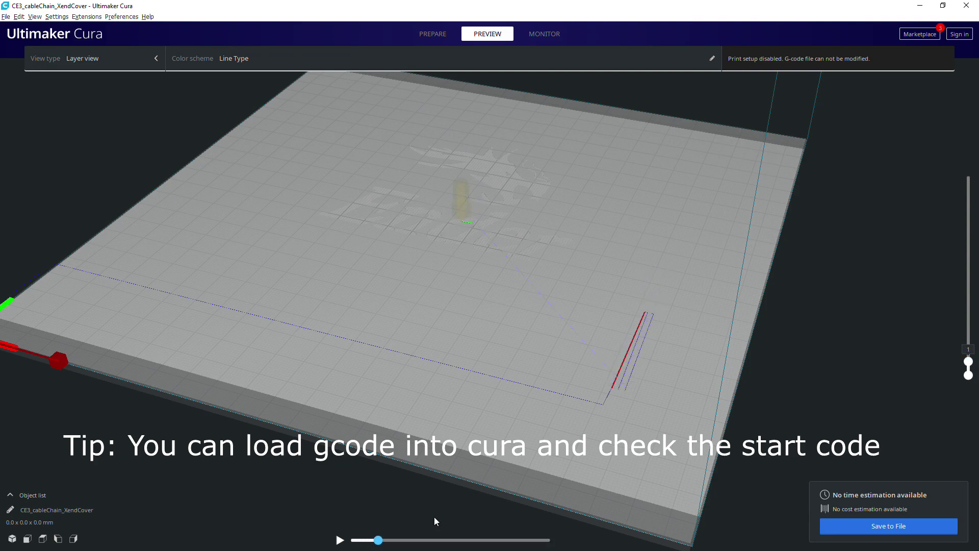
{"action": "scroll", "coordinate": [698, 402], "scroll_direction": "up", "scroll_amount": 4}
{"action": "scroll", "coordinate": [730, 420], "scroll_direction": "up", "scroll_amount": 2}
{"action": "left_click_drag", "start_coordinate": [501, 363], "coordinate": [526, 407]}
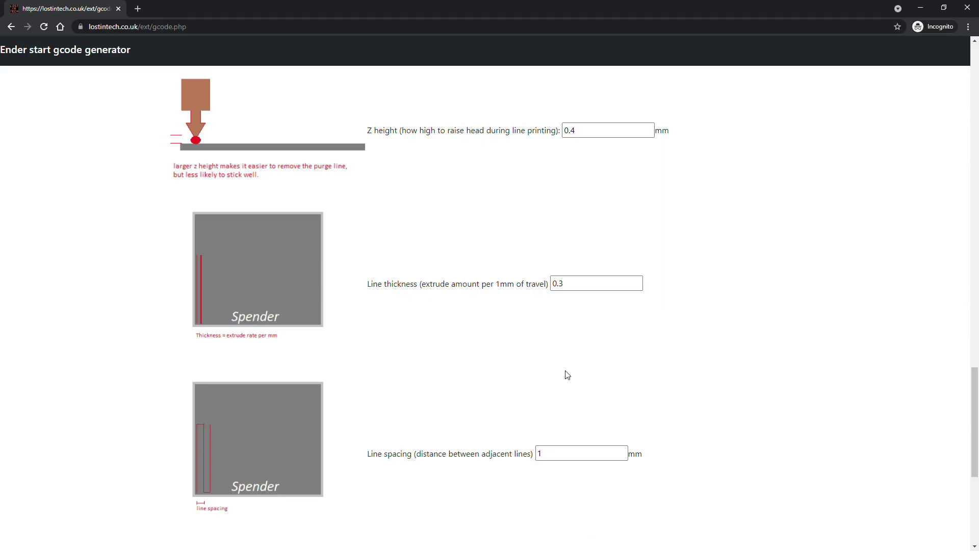
Step: Submit the form and highlight the 'M117 Avoiding bed clips' and 'G0 Y40' output lines
{"action": "scroll", "coordinate": [564, 374], "scroll_direction": "down", "scroll_amount": 5}
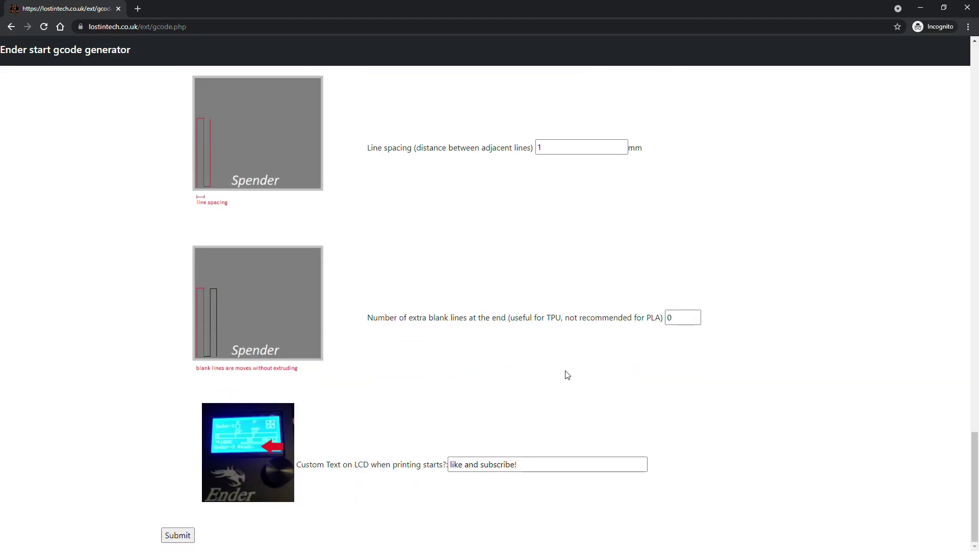
{"action": "left_click", "coordinate": [173, 536]}
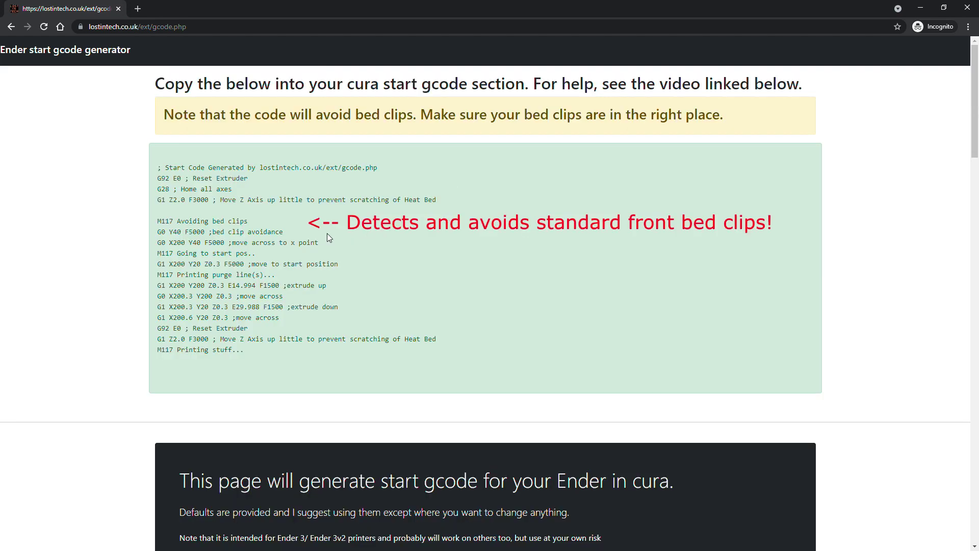
{"action": "left_click_drag", "start_coordinate": [284, 234], "coordinate": [156, 220]}
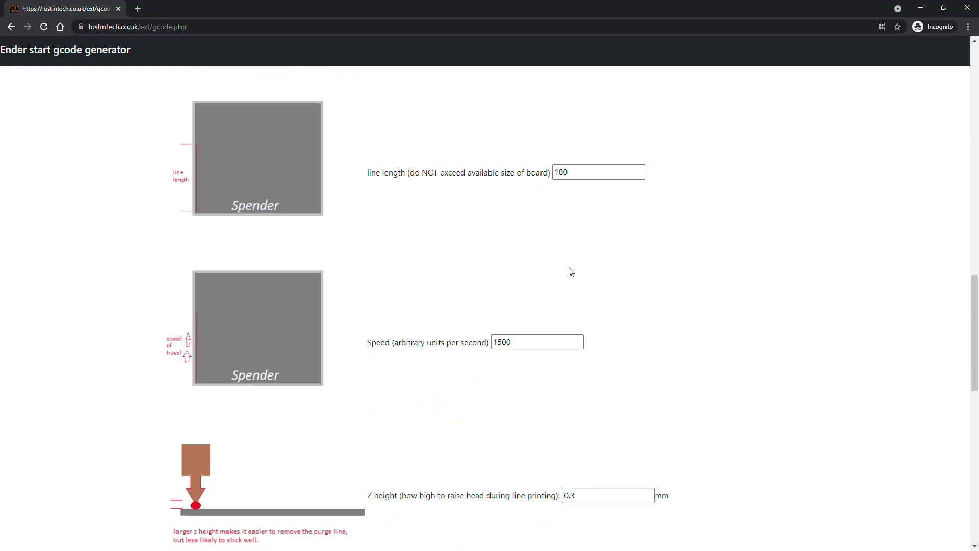
Step: Change the line length from 180 to 190 and regenerate the start code
{"action": "left_click_drag", "start_coordinate": [581, 173], "coordinate": [527, 169]}
{"action": "type", "text": "190"}
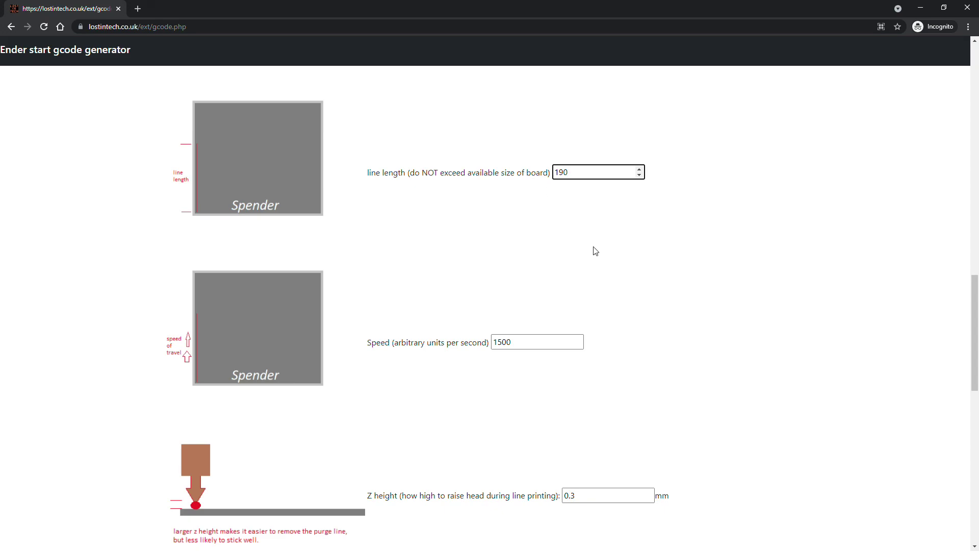
{"action": "scroll", "coordinate": [284, 365], "scroll_direction": "down", "scroll_amount": 10}
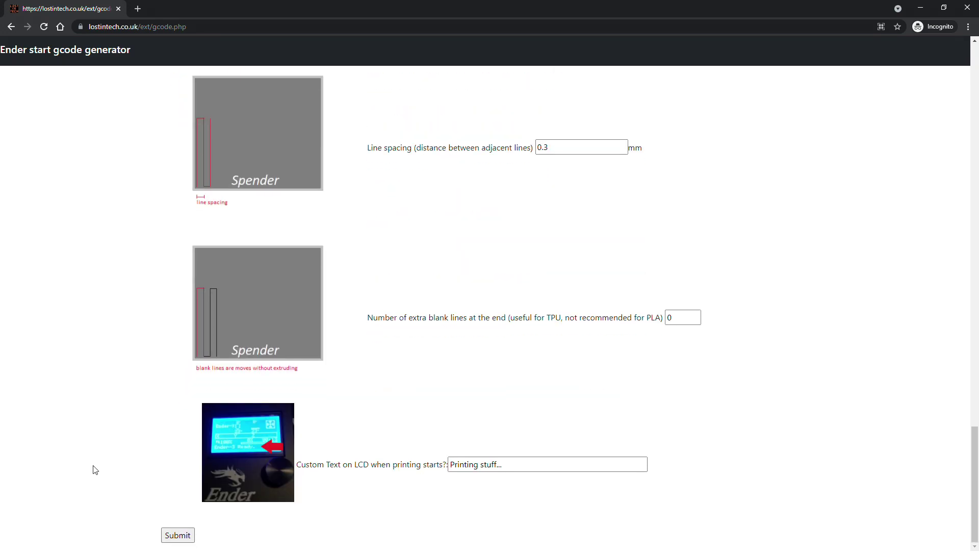
{"action": "left_click", "coordinate": [175, 534]}
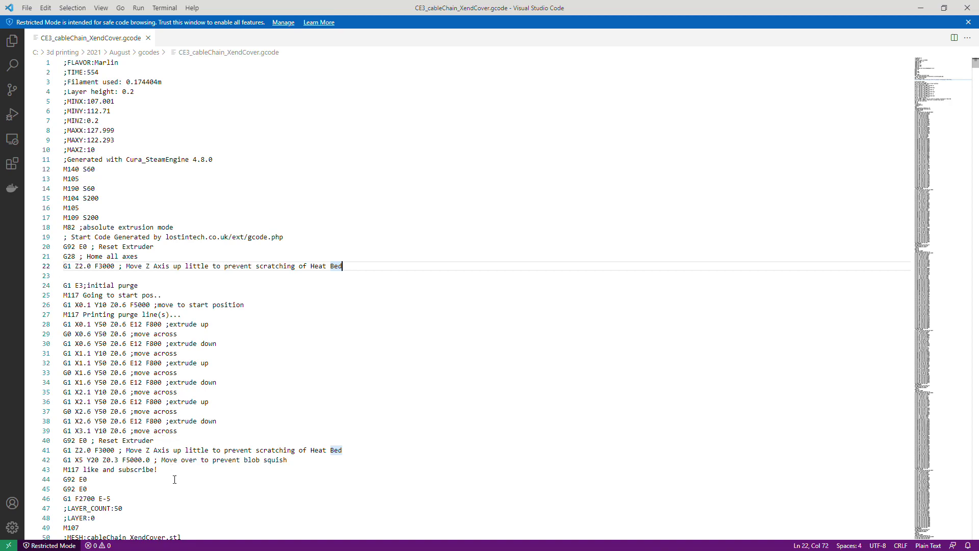
Step: Select lines 19–43 holding the generated start code in CE3_cableChain_XendCover.gcode
{"action": "left_click_drag", "start_coordinate": [173, 472], "coordinate": [42, 243]}
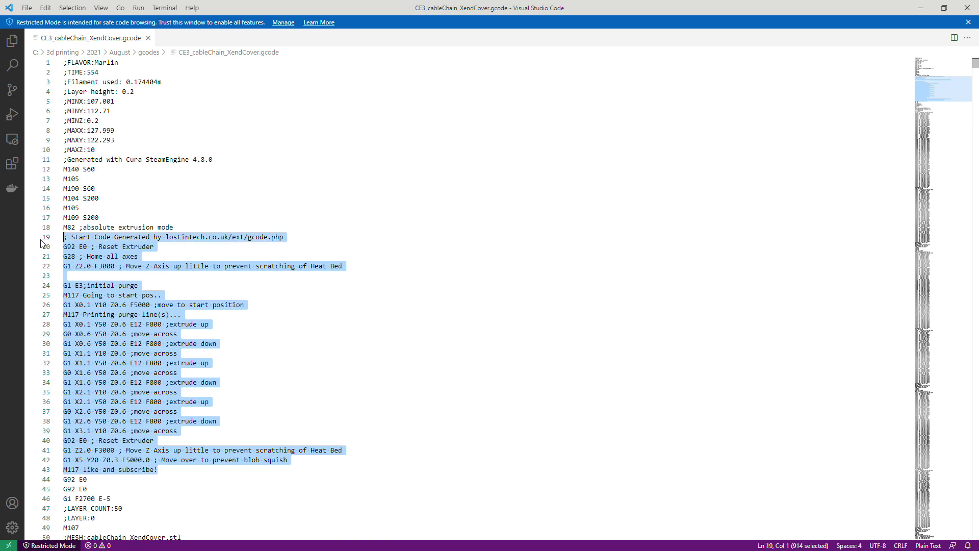
{"action": "scroll", "coordinate": [188, 323], "scroll_direction": "down", "scroll_amount": 4}
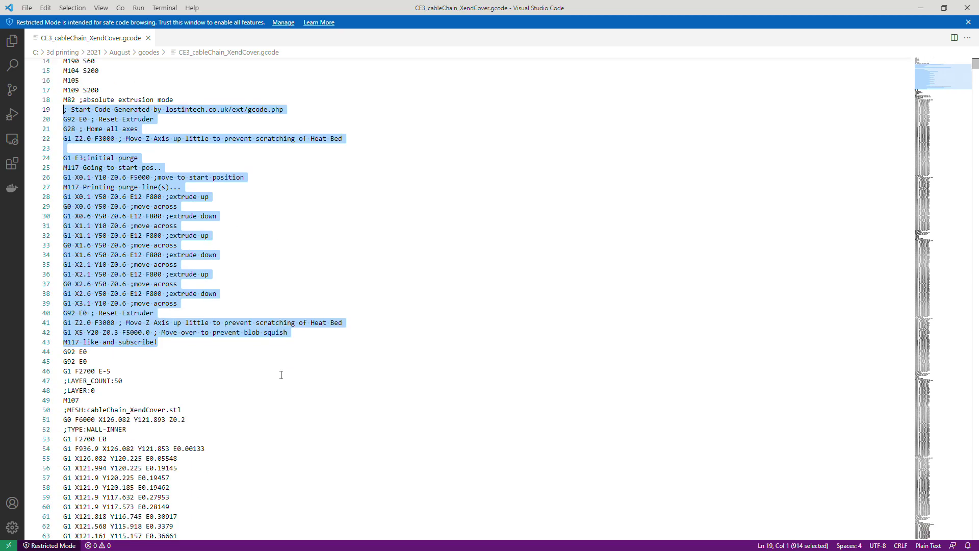
{"action": "scroll", "coordinate": [180, 361], "scroll_direction": "up", "scroll_amount": 4}
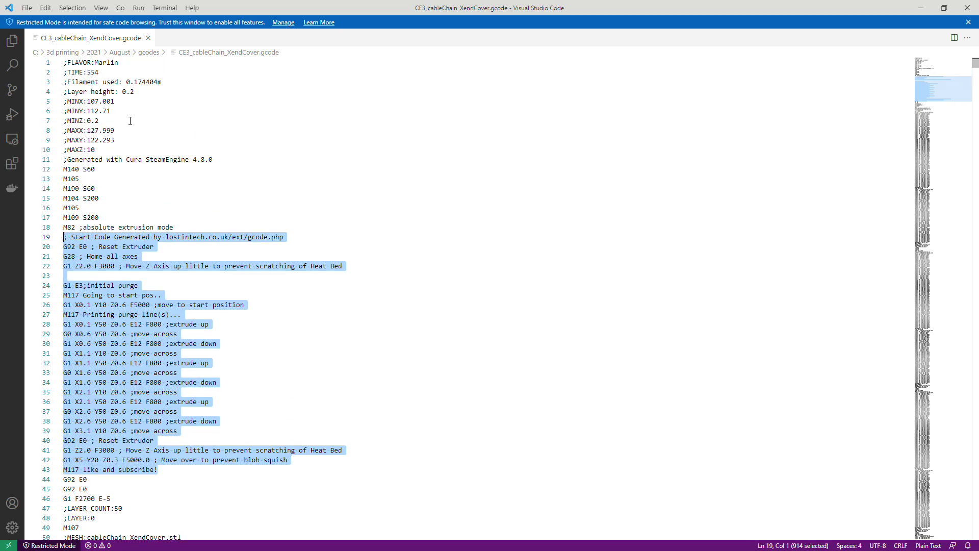
{"action": "scroll", "coordinate": [177, 338], "scroll_direction": "down", "scroll_amount": 3}
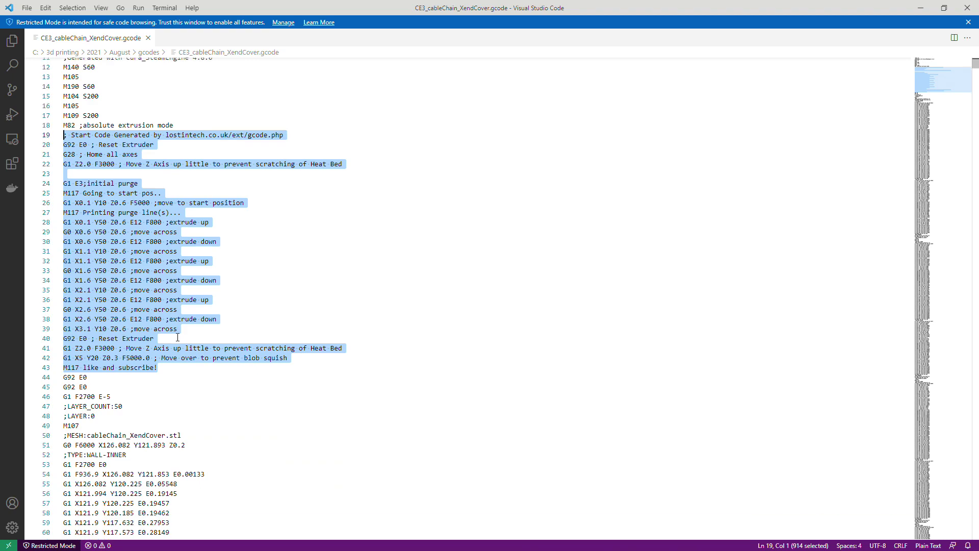